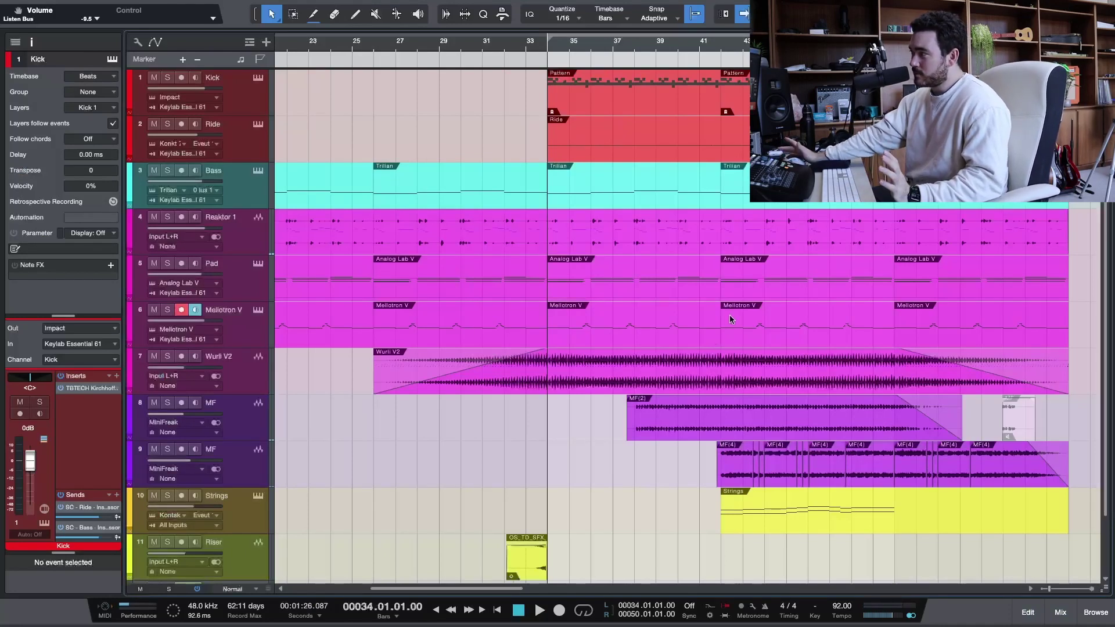
- Play the arrangement from bar 33 through the full section that starts at bar 34
scroll(794, 348, "down", 1)
scroll(795, 339, "up", 1)
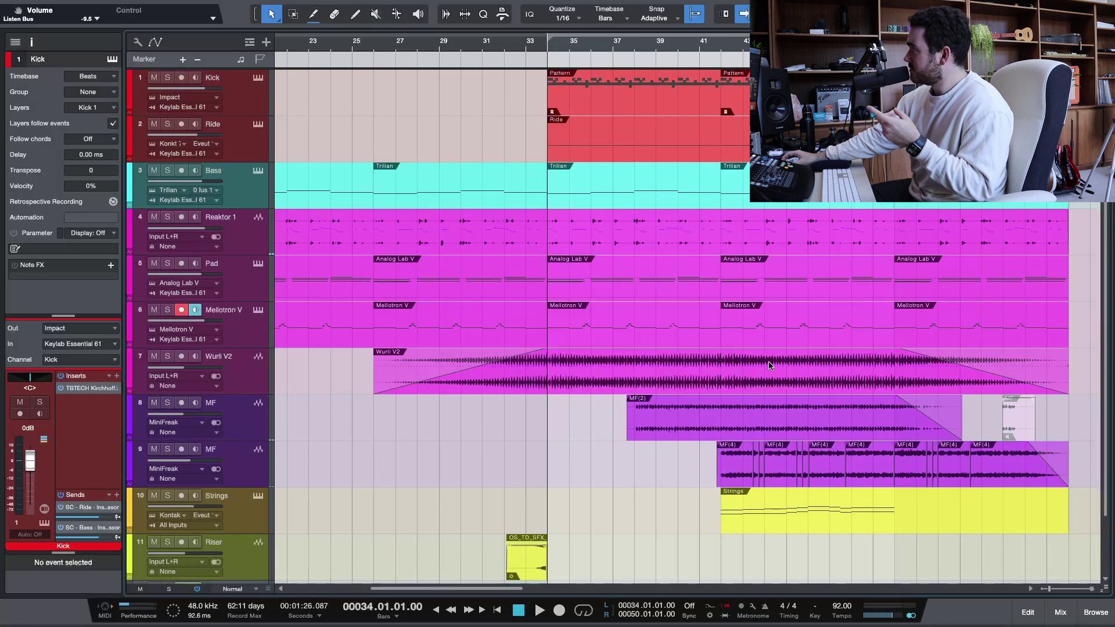
left_click(529, 48)
key("space")
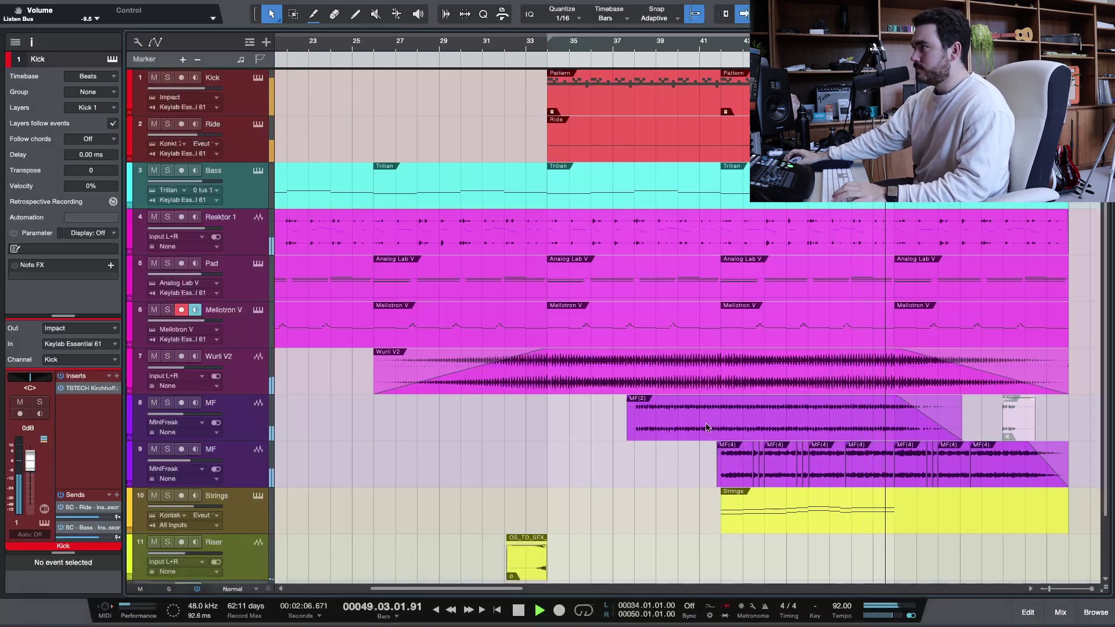
key("space")
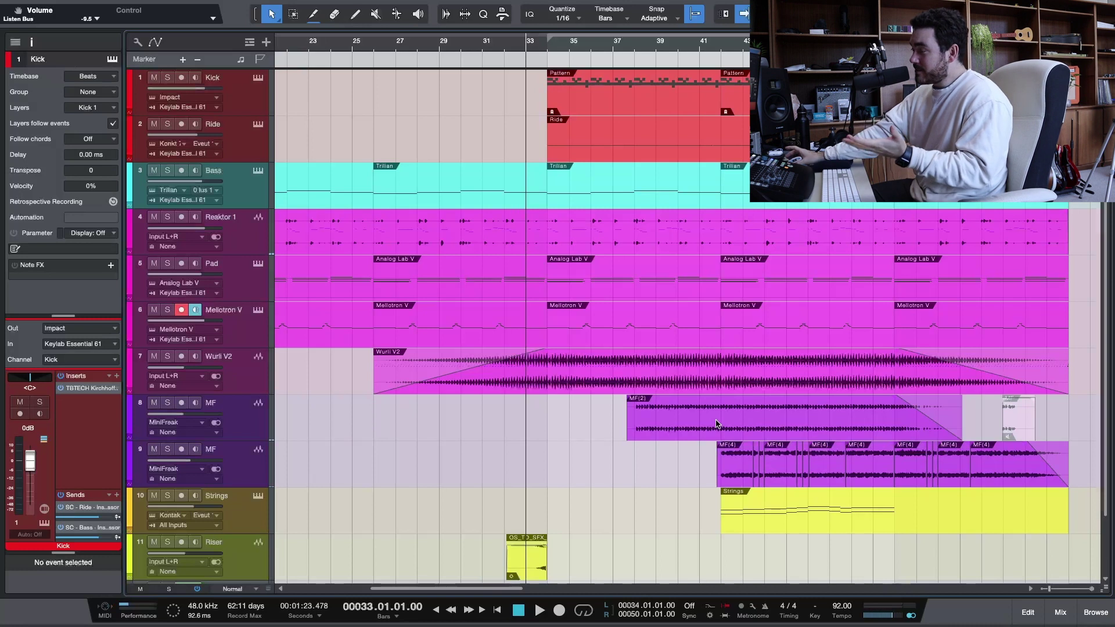
- Show the mixer, open the Pro-L 2 limiter on the Main bus and play from bar 33 to check the loudness
left_click(1069, 611)
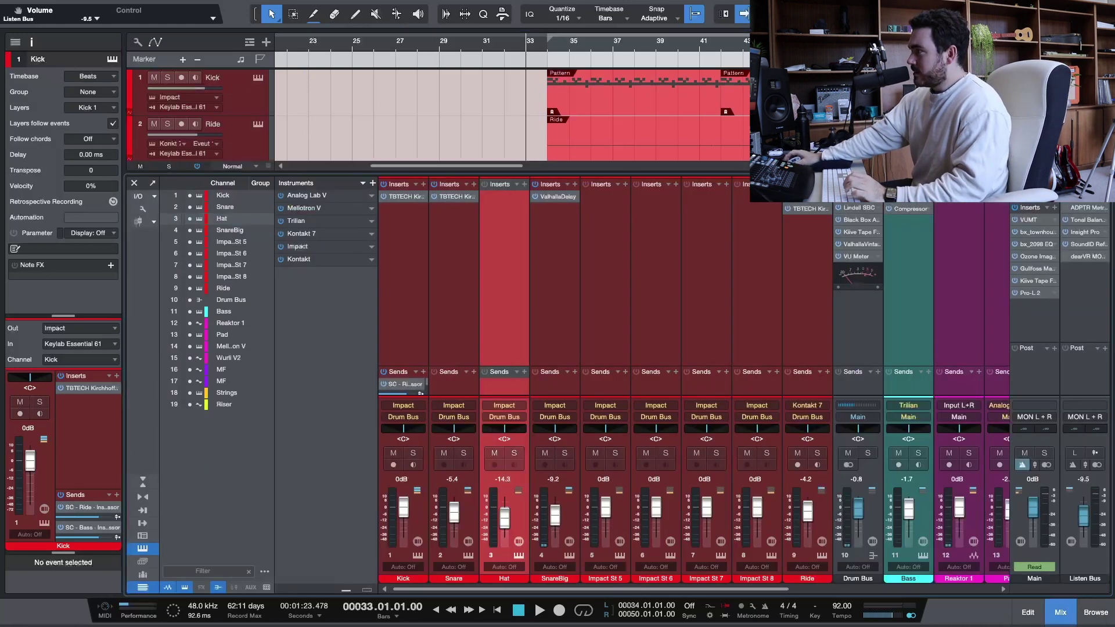
left_click(1031, 295)
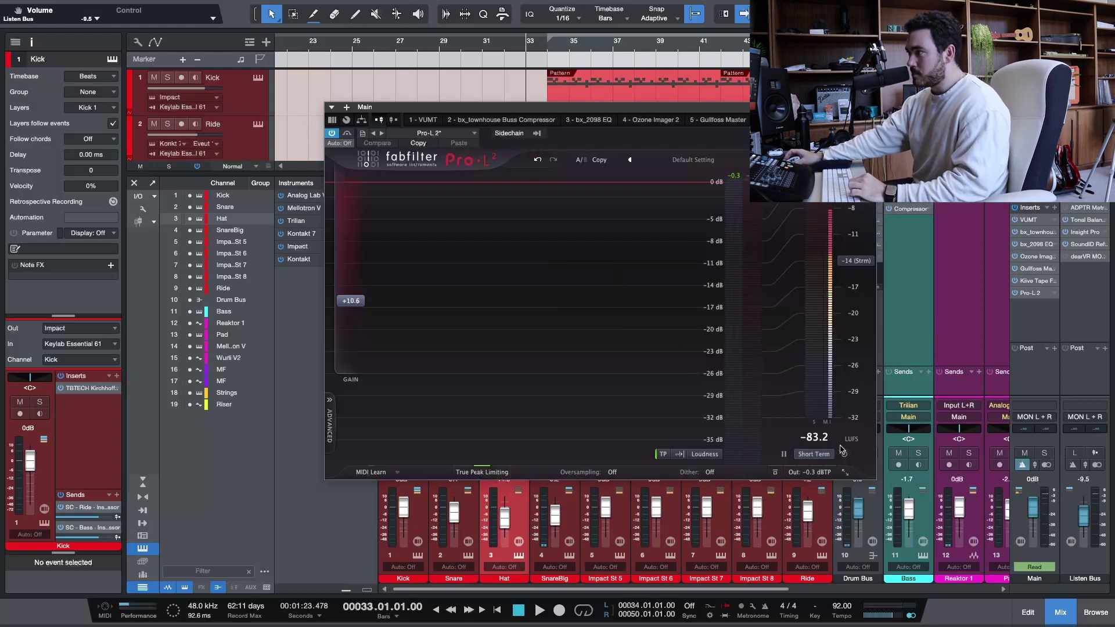
key("space")
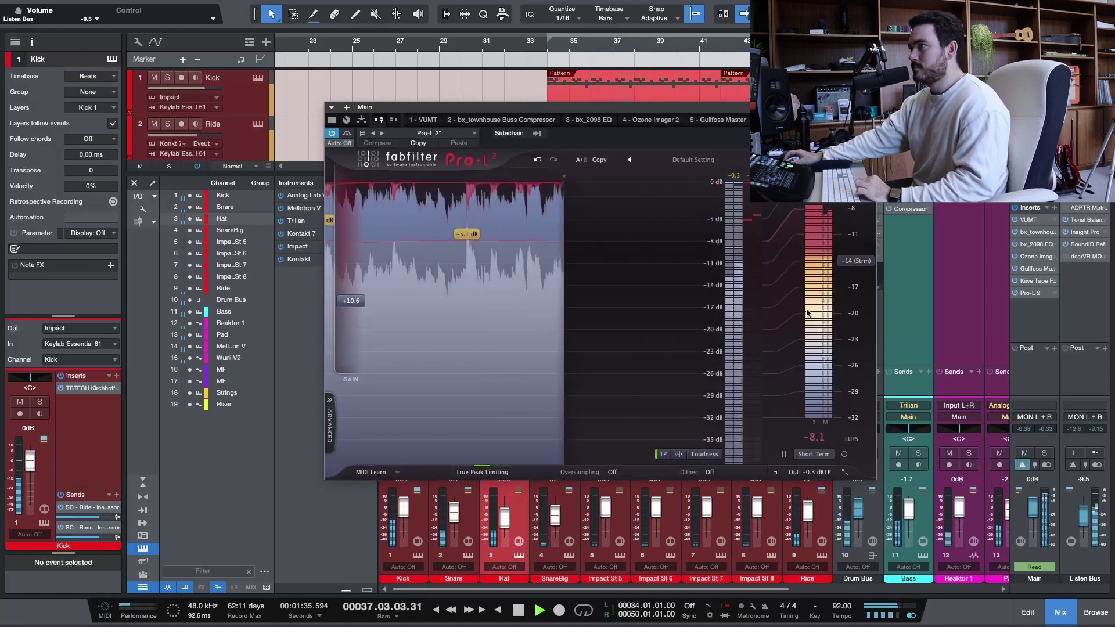
mouse_move(808, 311)
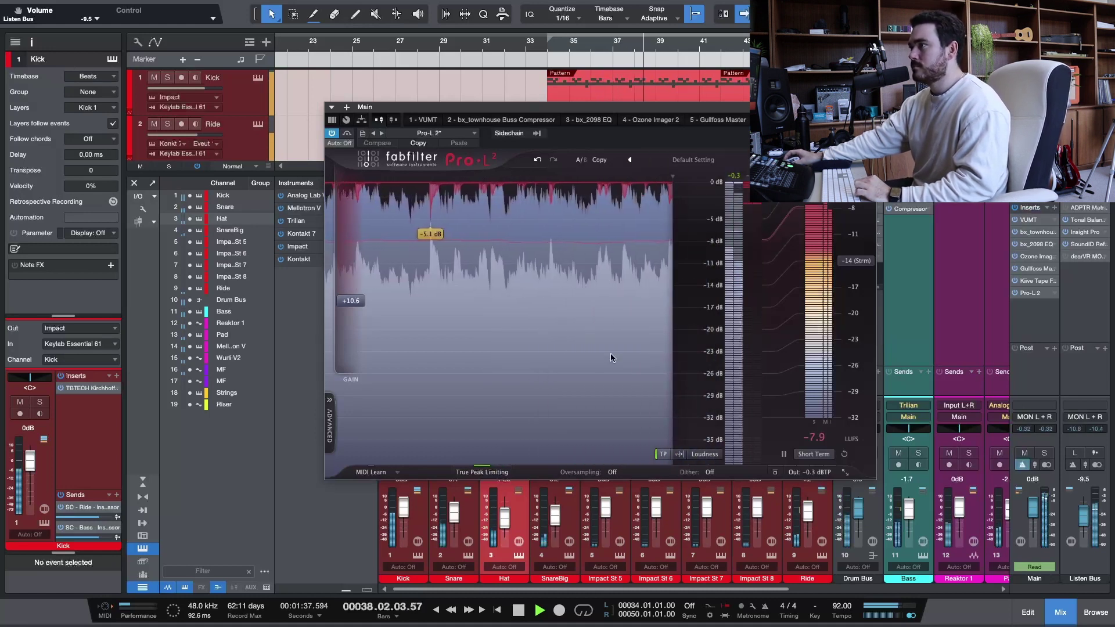
- Raise the Pro-L 2 gain on the Main bus to +11.4 dB during playback, then stop
mouse_move(353, 303)
left_click_drag(353, 303, 359, 296)
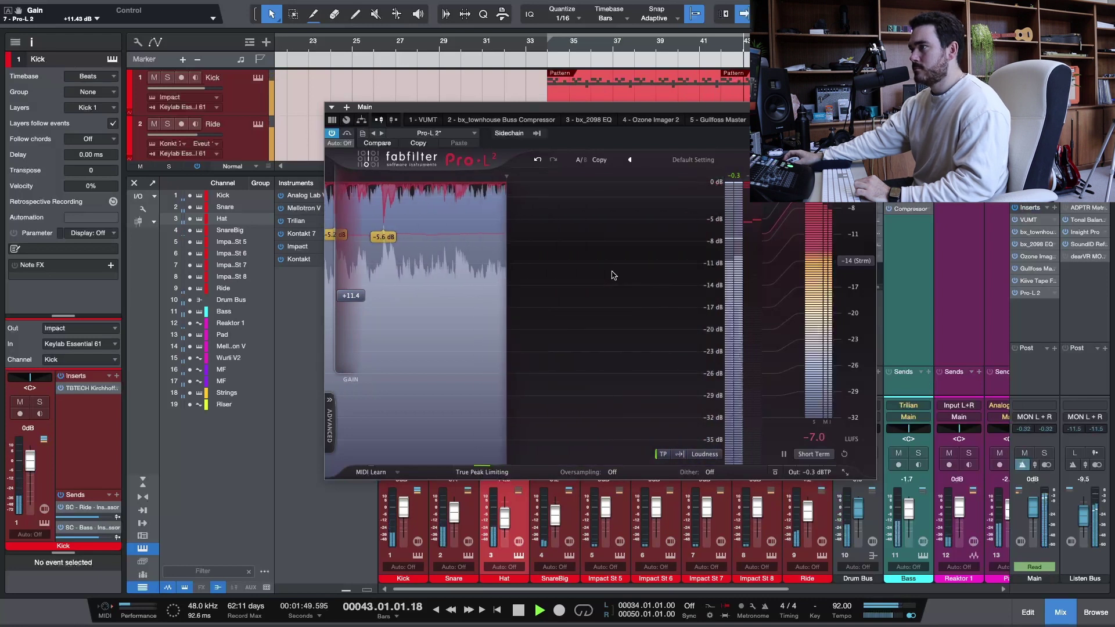
key("space")
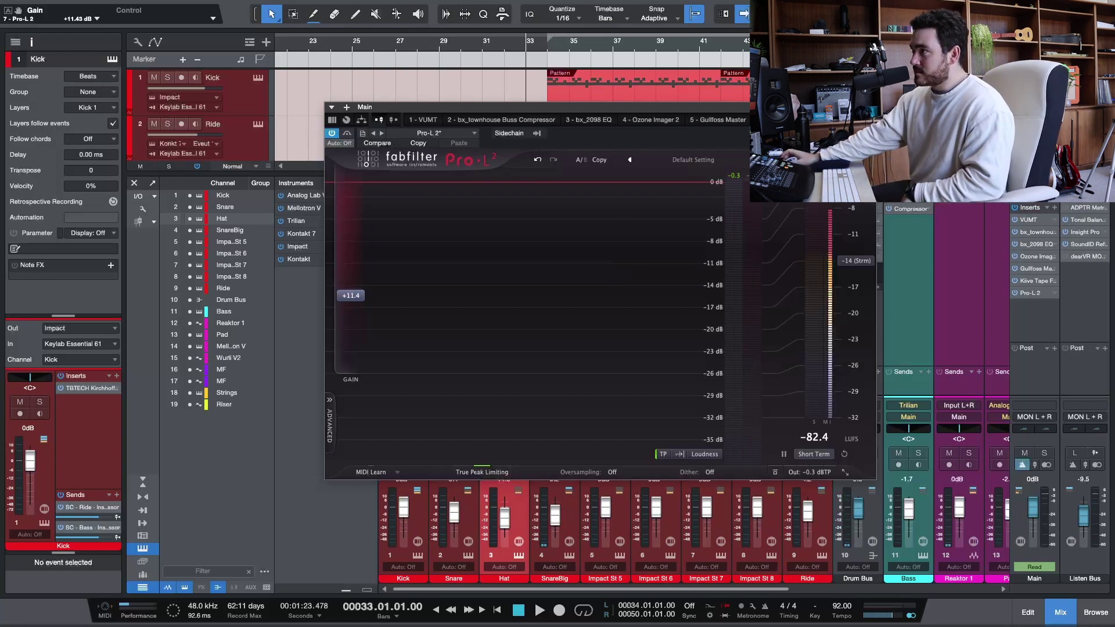
- Solo the Drum Bus and play it to compare its Lindell SBC gain reduction with the Pro-L 2 limiter on Main
left_click_drag(574, 103, 345, 91)
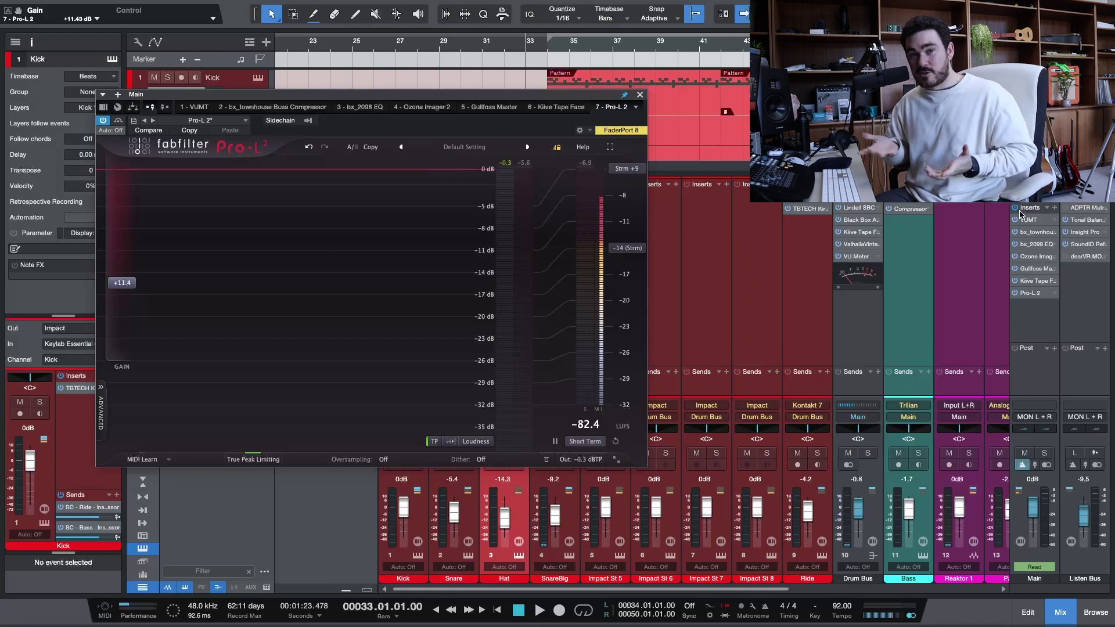
key("s")
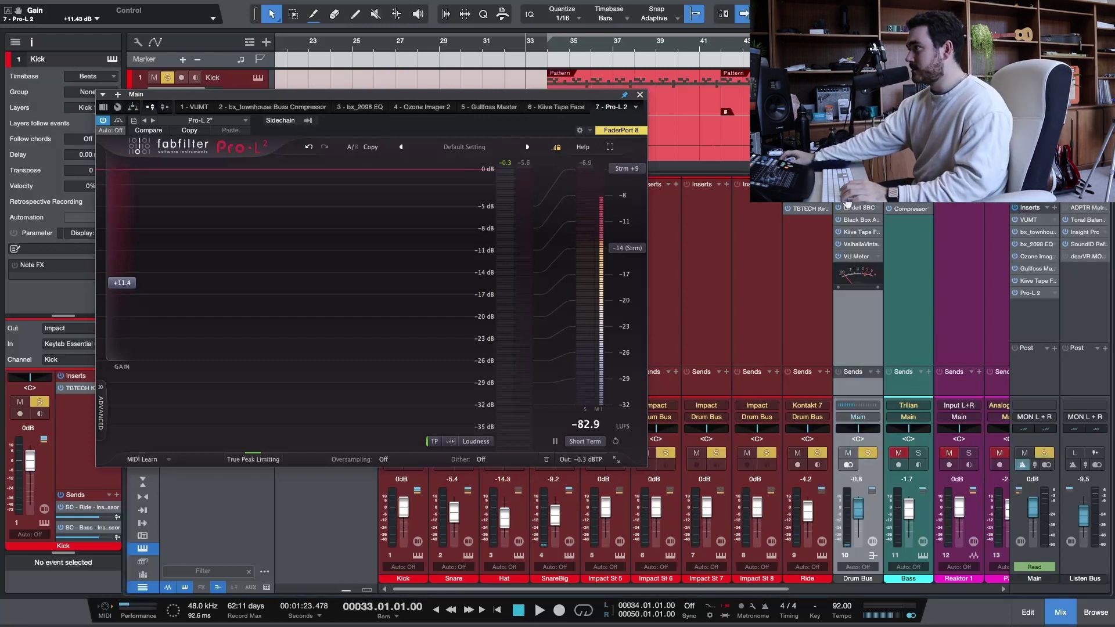
key("space")
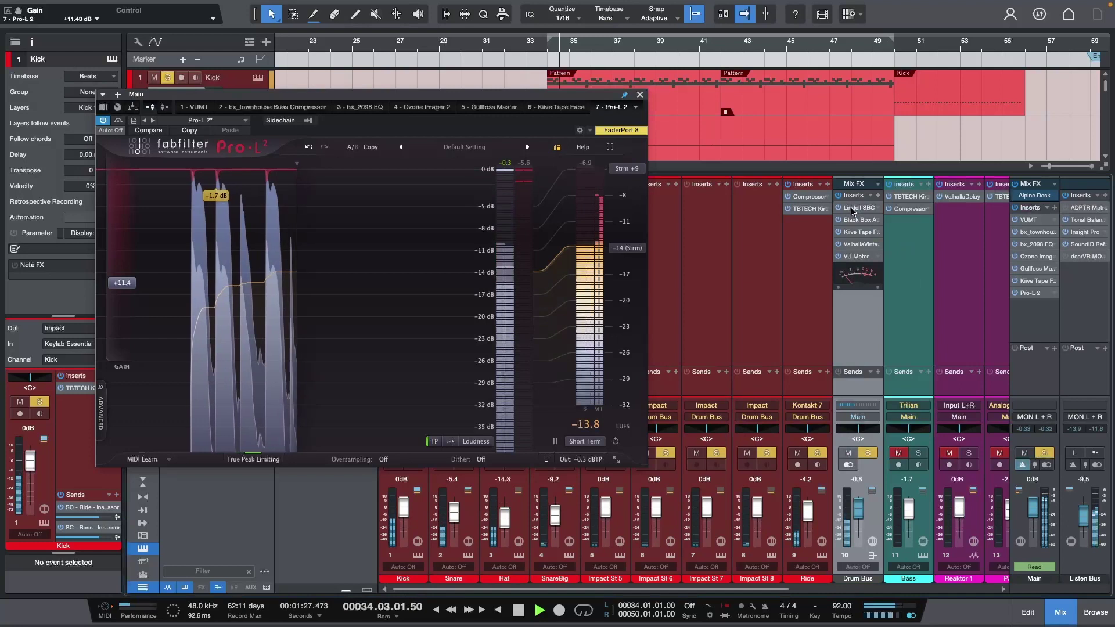
left_click(852, 213)
left_click_drag(553, 116, 805, 86)
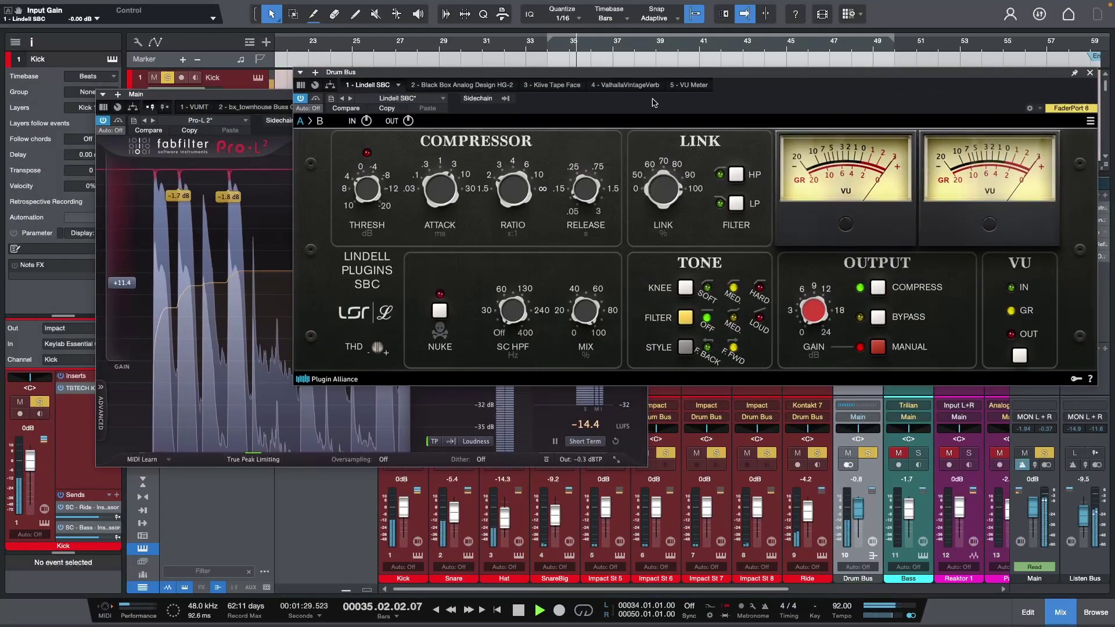
left_click_drag(251, 98, 236, 135)
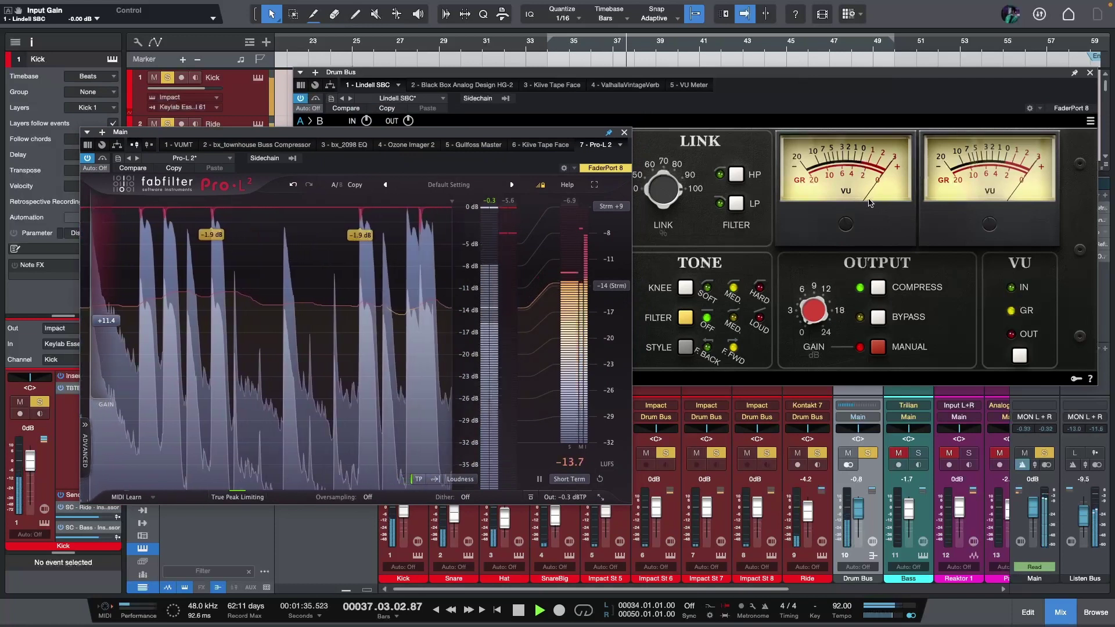
key("space")
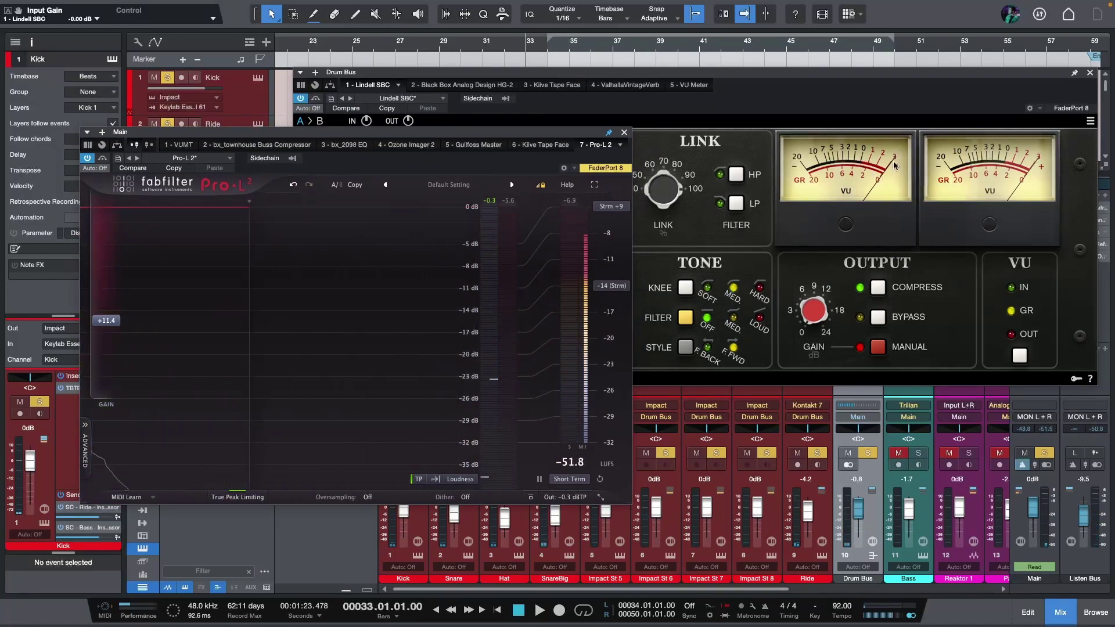
- Replace the Lindell SBC window with the Drum Bus's Kiive Tape Face and play the soloed drums
left_click(1090, 74)
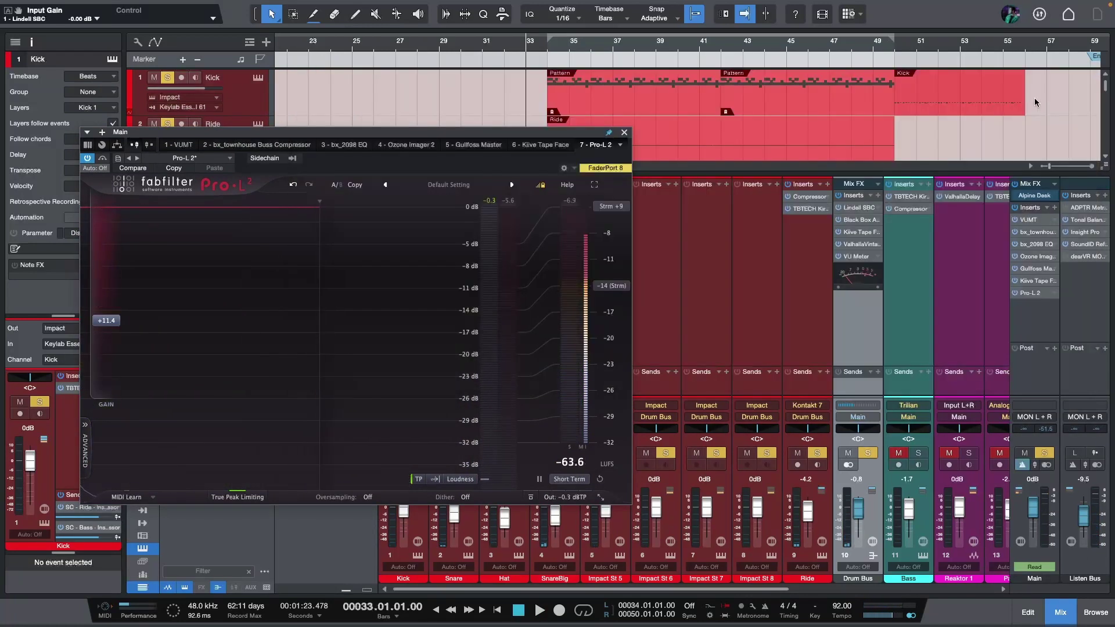
double_click(863, 234)
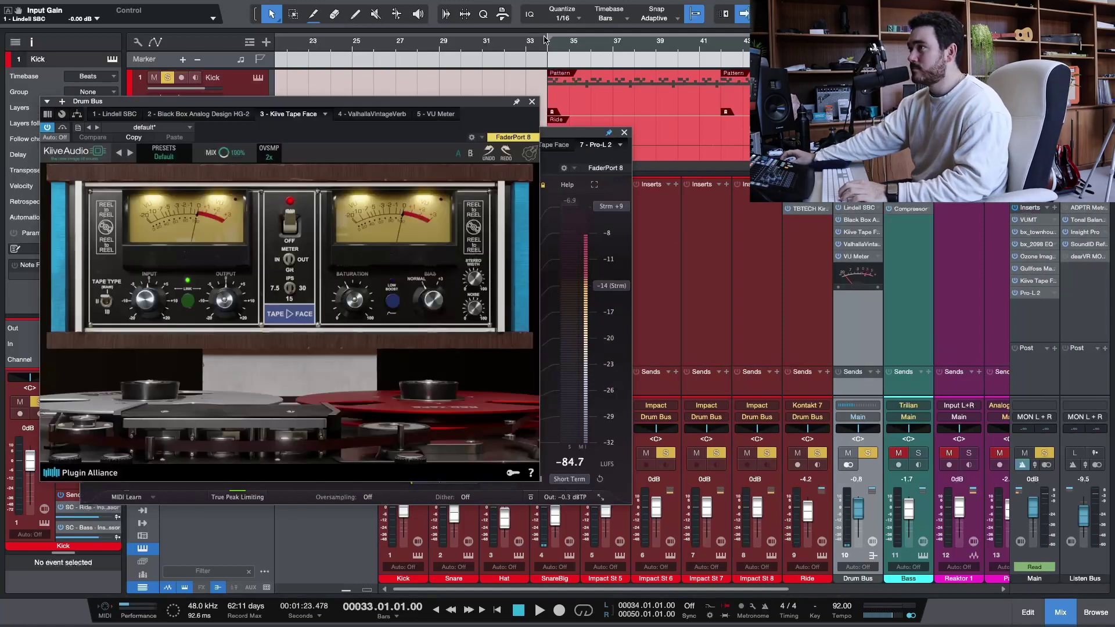
key("space")
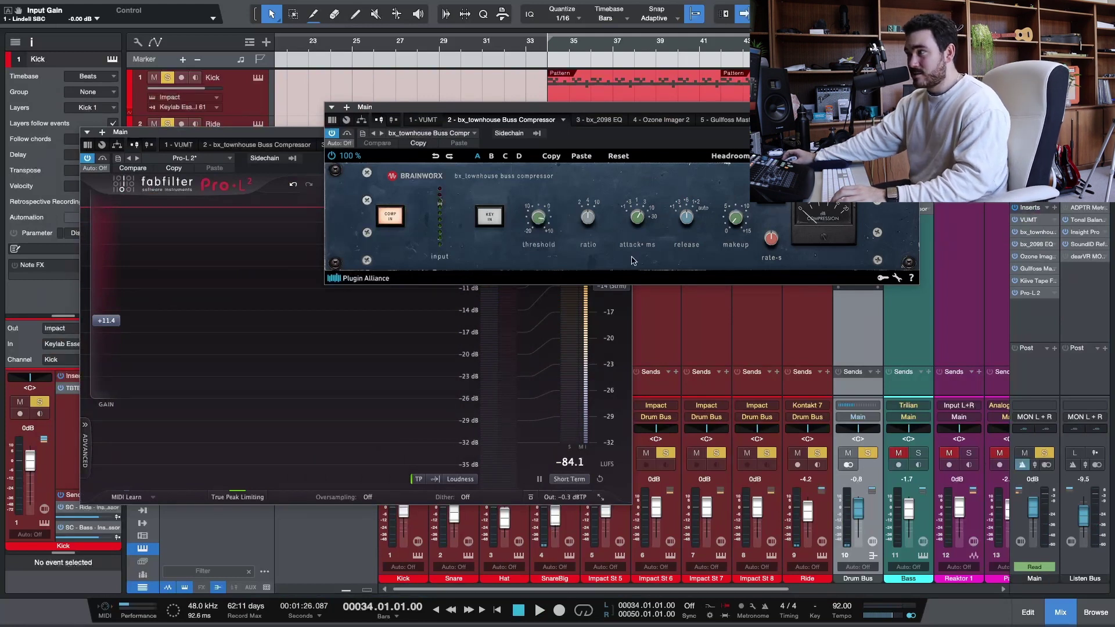
- Play the soloed drums from bar 34 with the Main bus's bx_townhouse Buss Compressor open to check its compression
key("space")
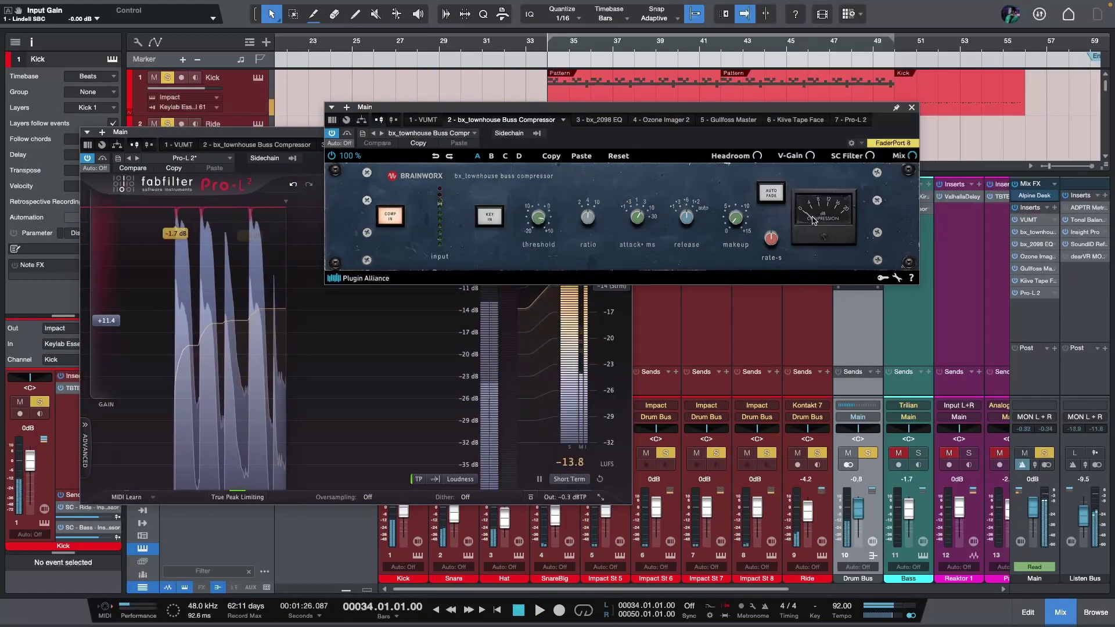
key("space")
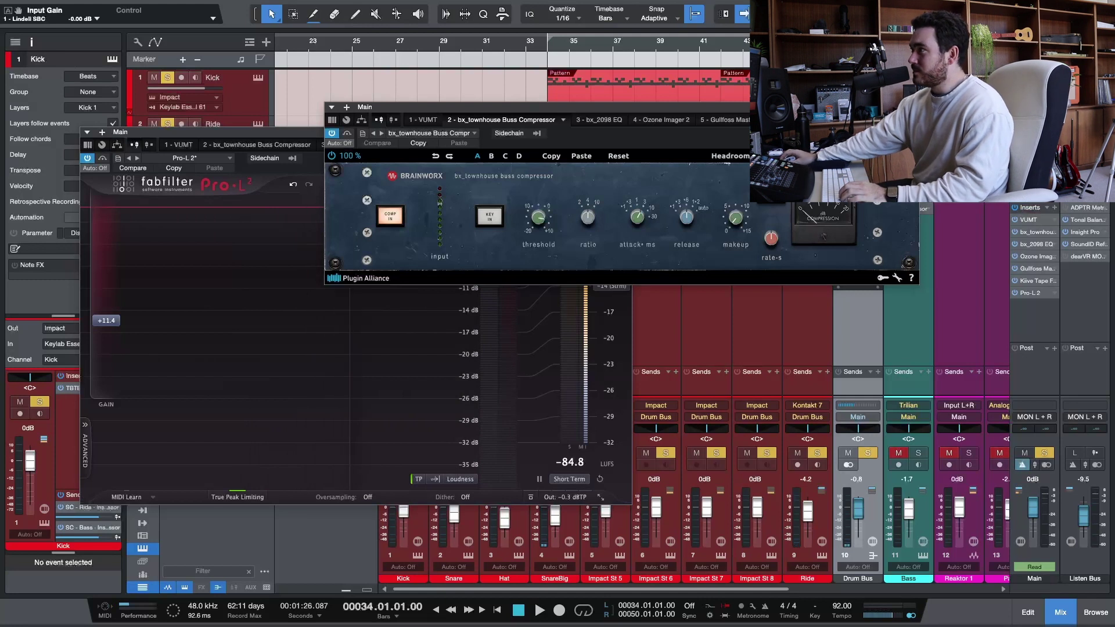
key("shift+alt+k")
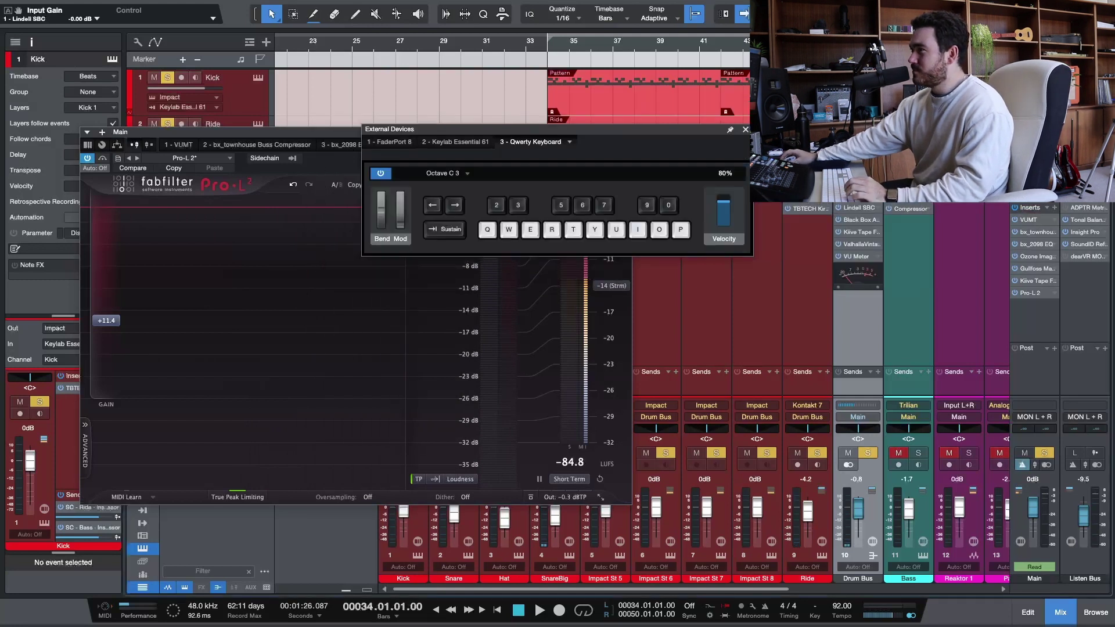
left_click(745, 130)
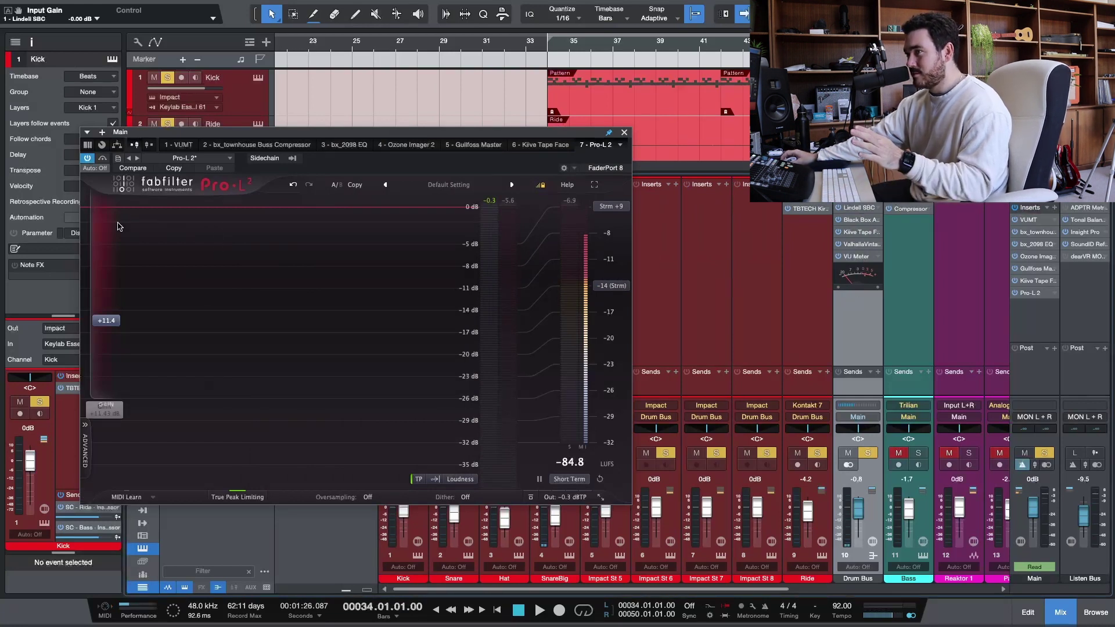
- Play the soloed drums from bar 34 to compare the Drum Bus inserts bypassed and active
left_click(887, 355)
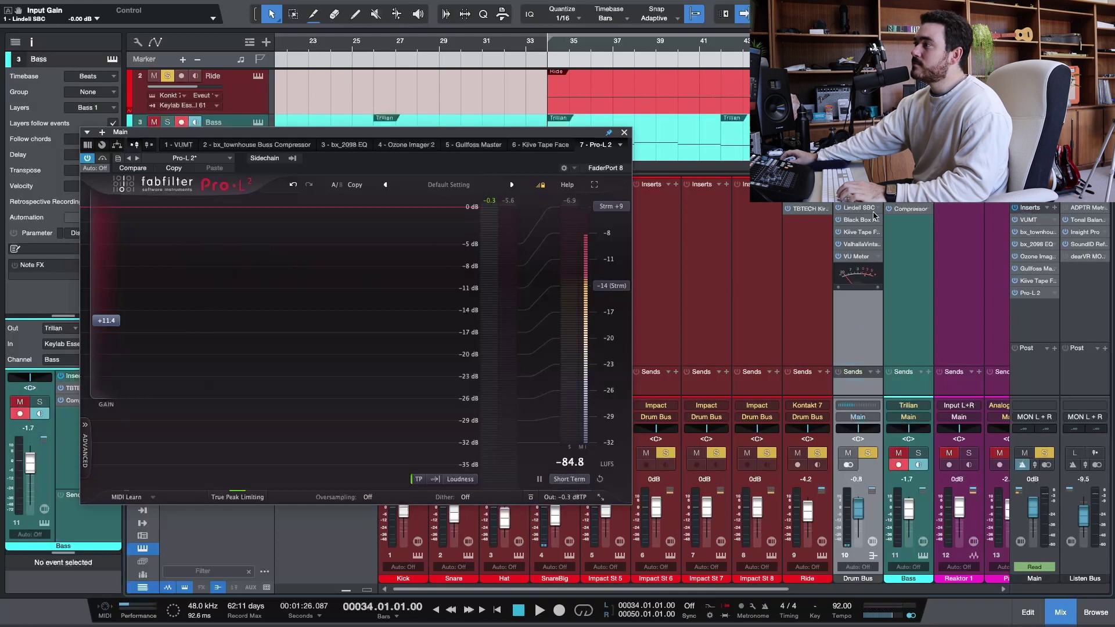
key("space")
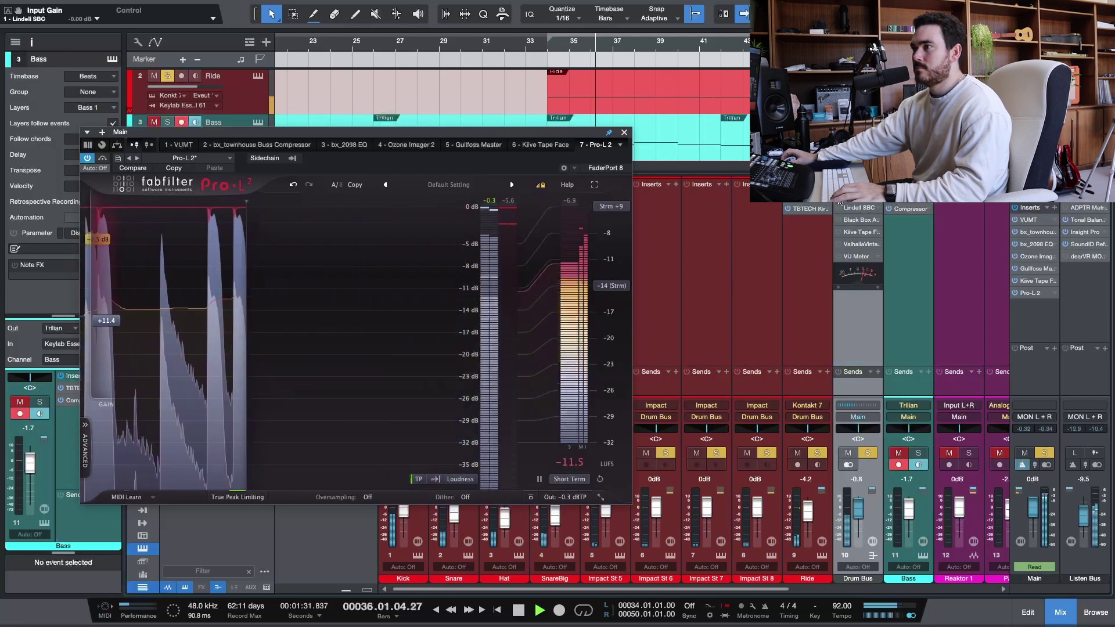
key("space")
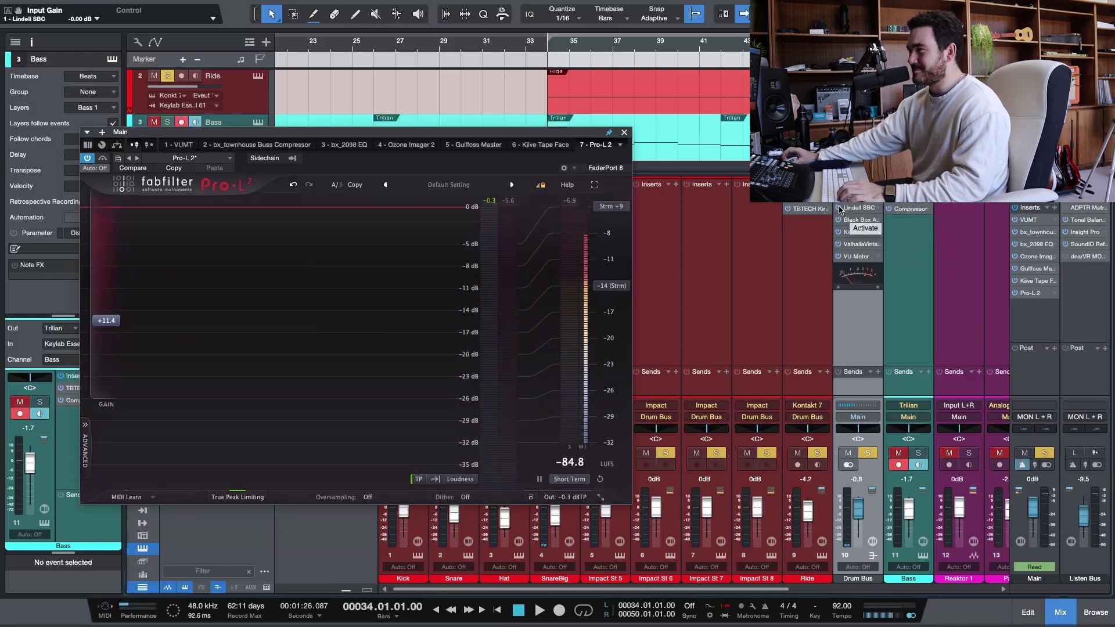
key("space")
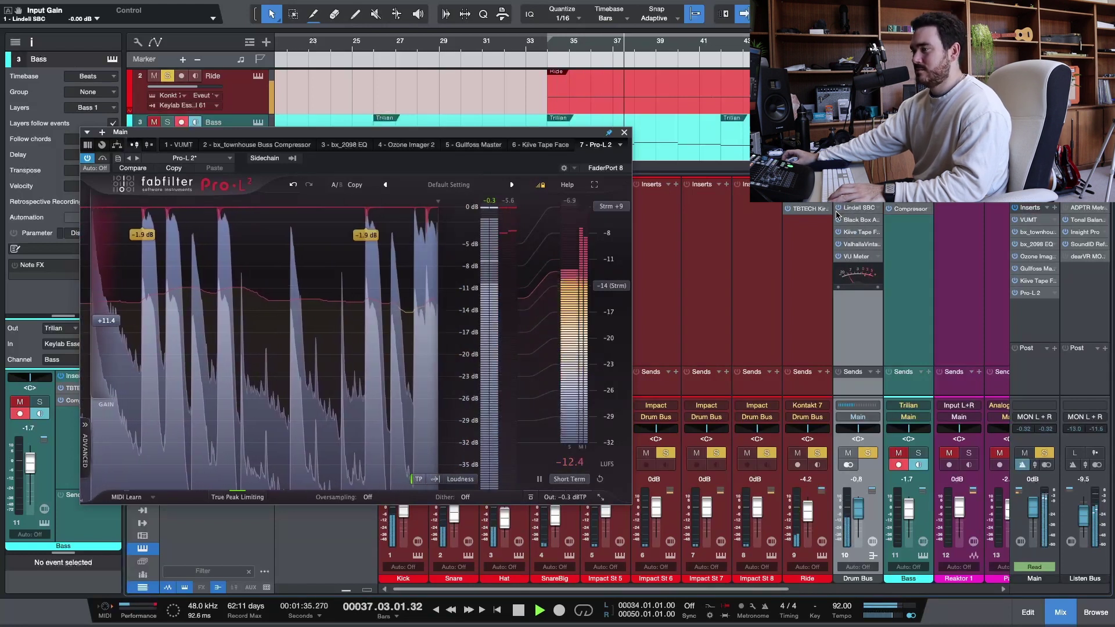
key("space")
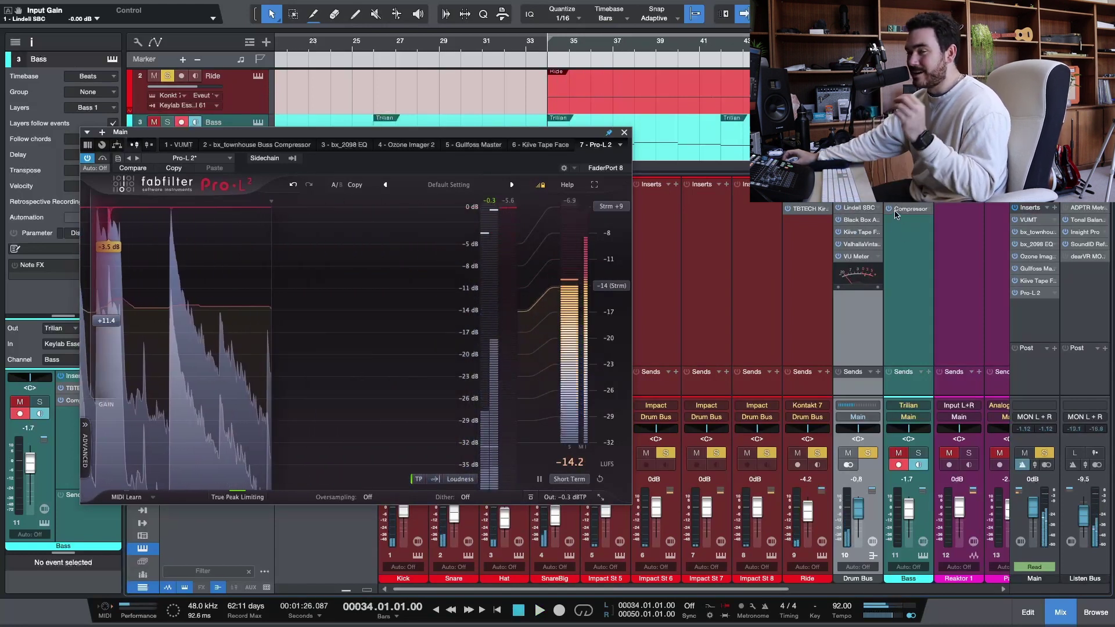
- Inspect Kiive Tape Face on Main, then play the unsoloed mix with it and the bx_townhouse compressor bypassed to compare the limiting
left_click(1036, 281)
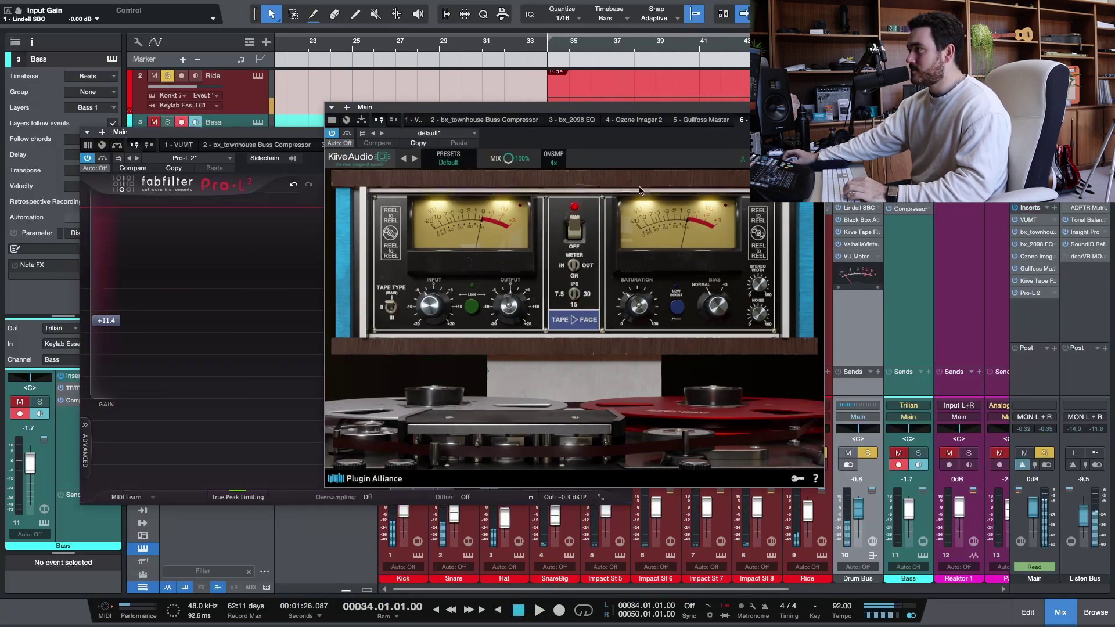
key("space")
key("ctrl+w")
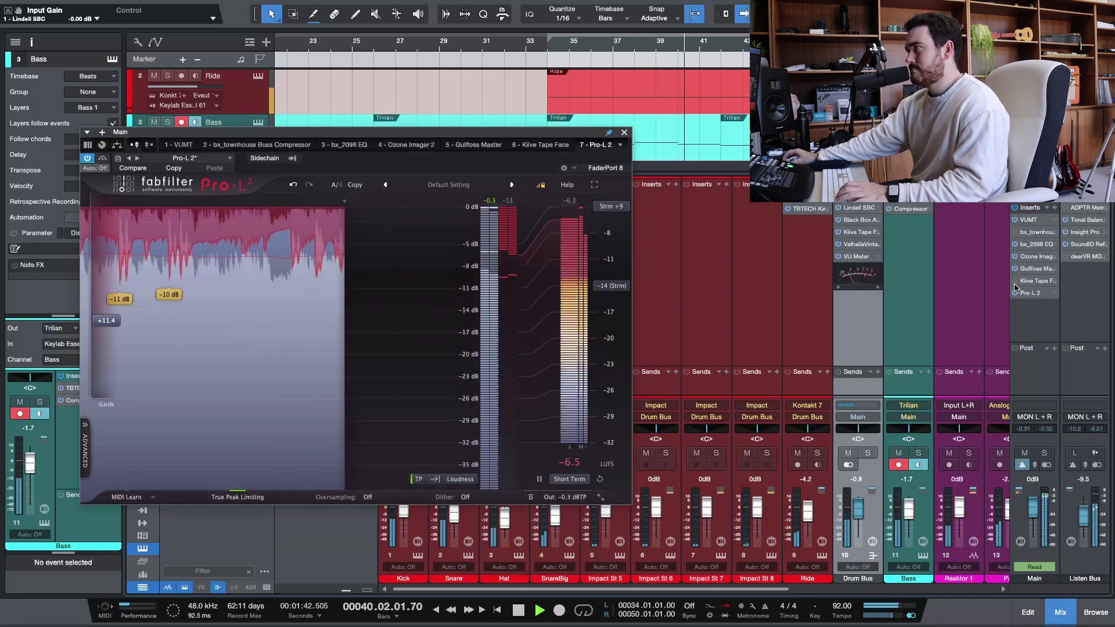
key("space")
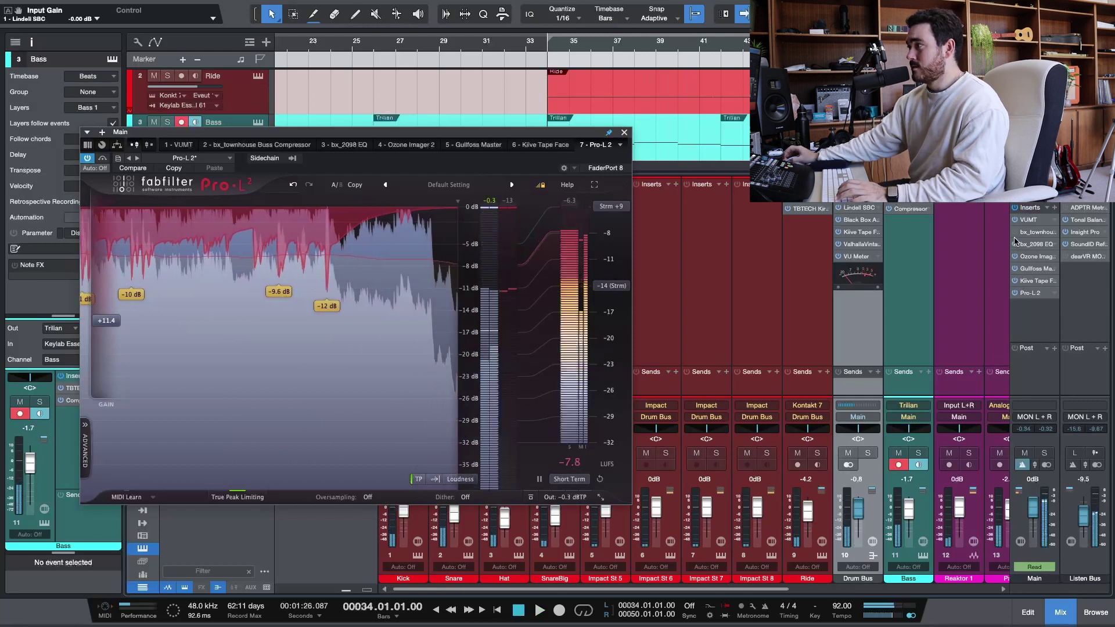
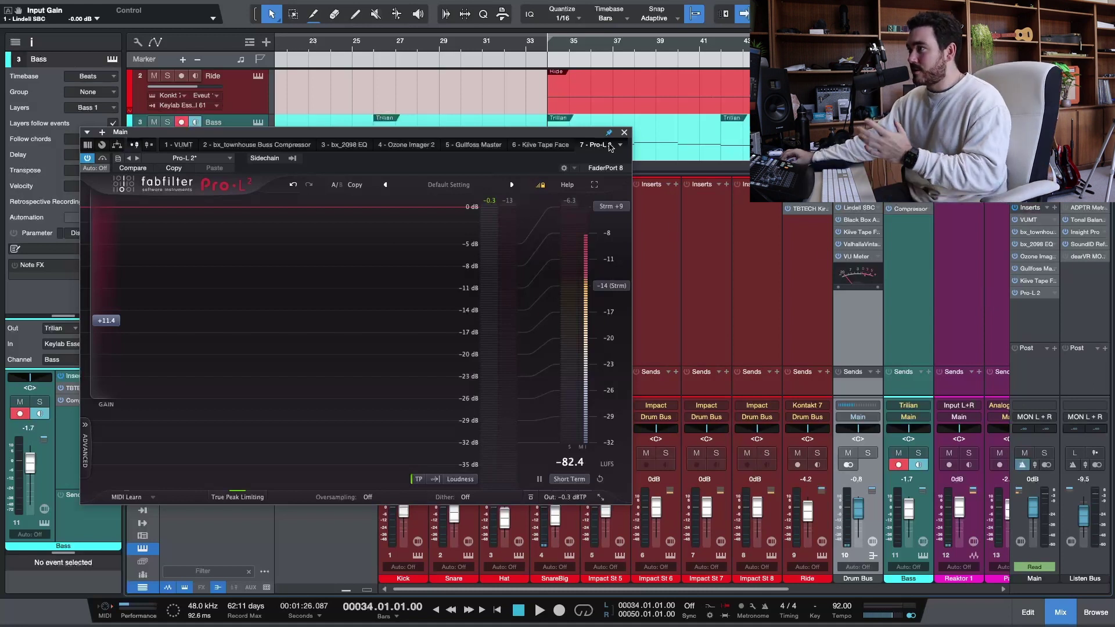
- Raise the Kick channel's volume to +6.2 dB and play the mix from bar 34 with Pro-L 2 in view
left_click_drag(568, 144, 987, 127)
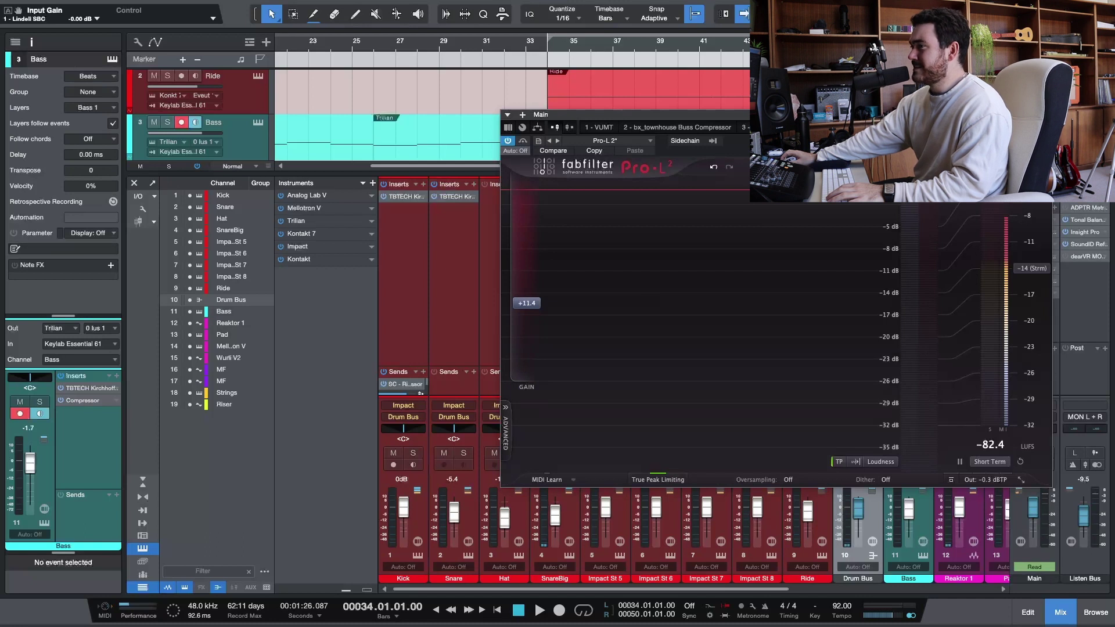
left_click_drag(581, 114, 610, 91)
left_click(401, 280)
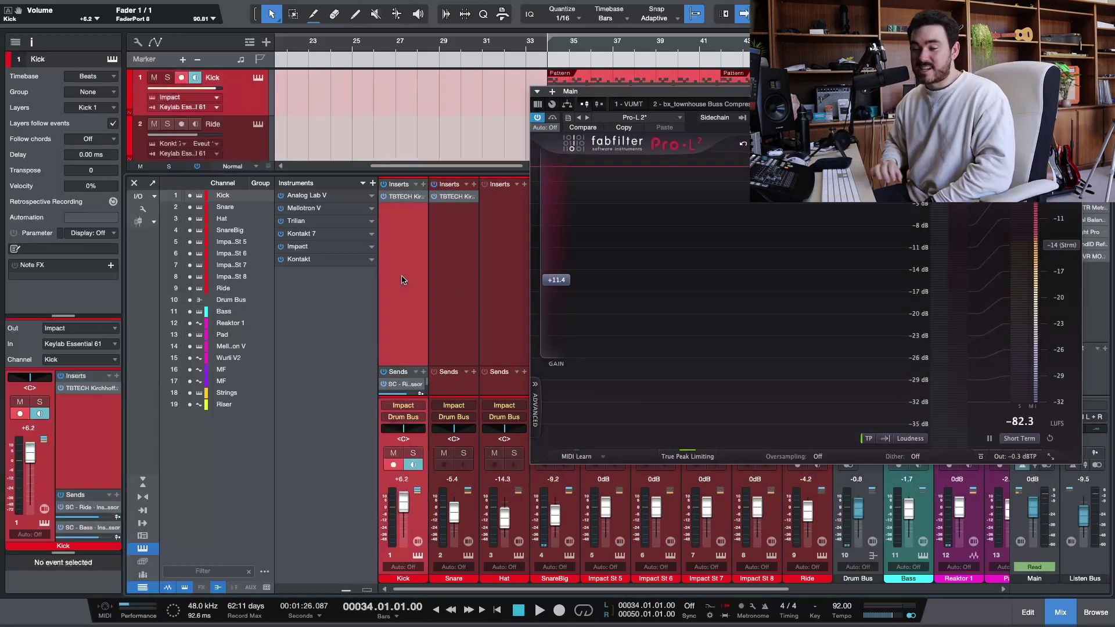
key("space")
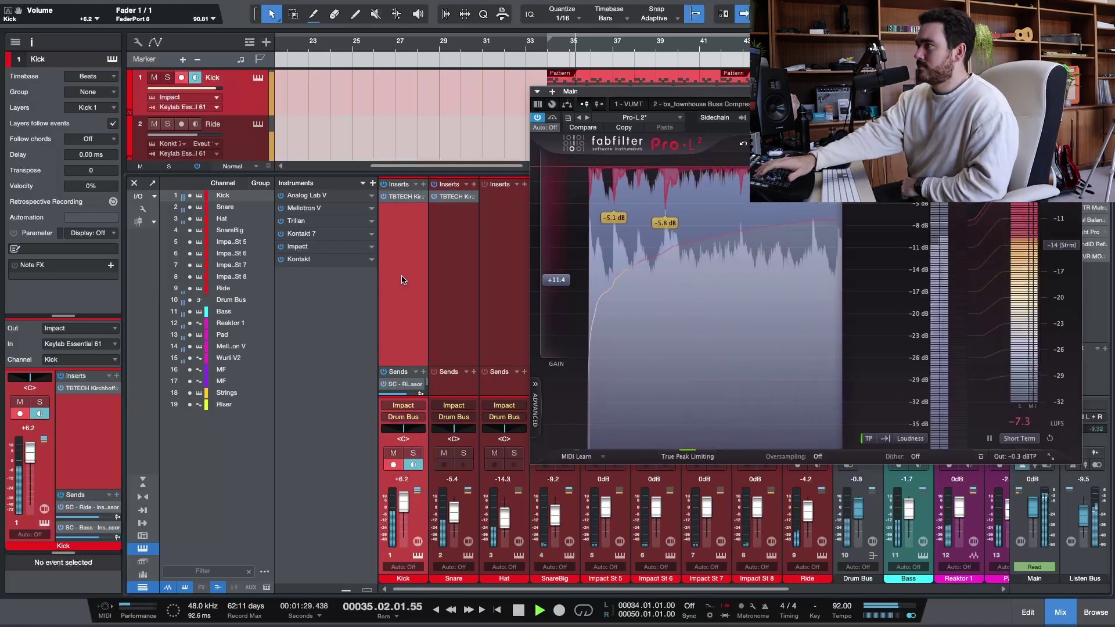
key("space")
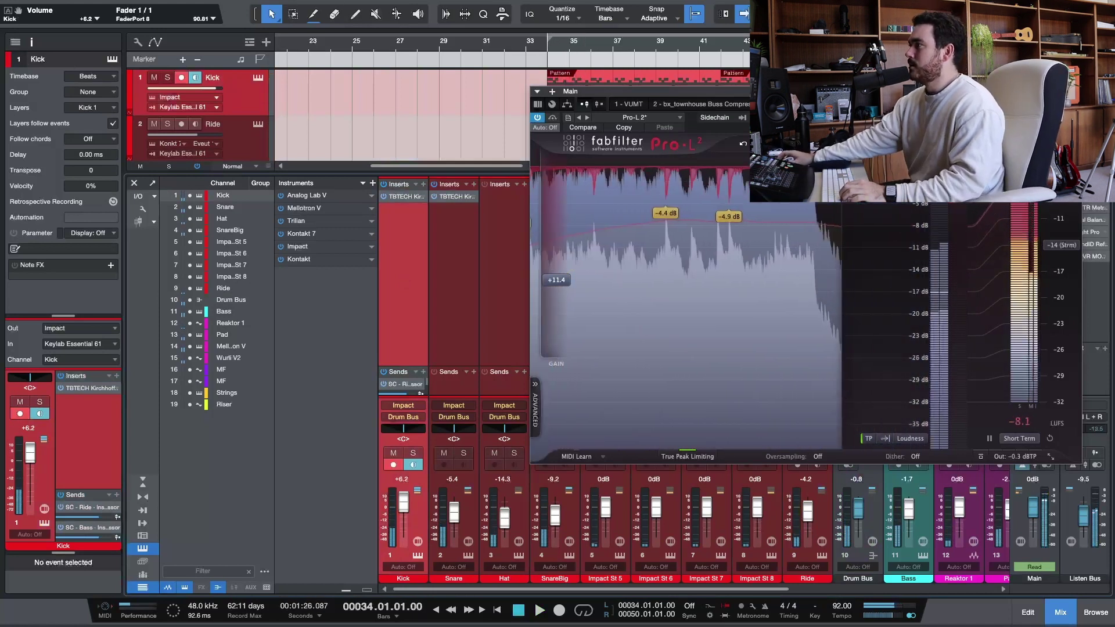
- Bypass Lindell SBC and Kiive Tape Face on the Drum Bus, then play the mix from bar 34 to check the limiting in Pro-L 2
left_click_drag(639, 91, 298, 159)
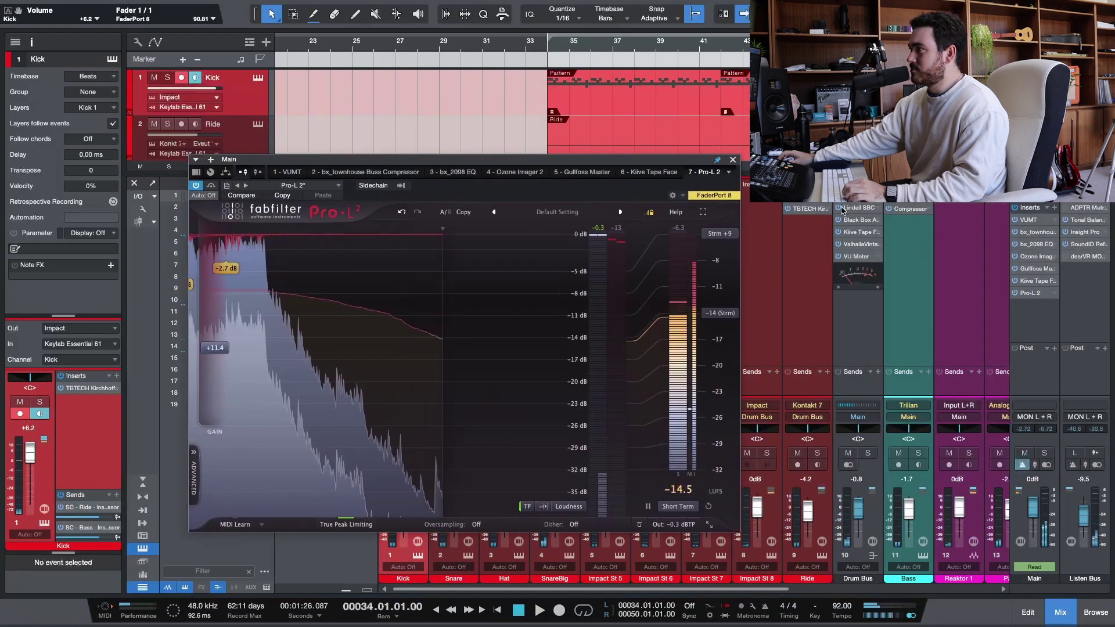
key("space")
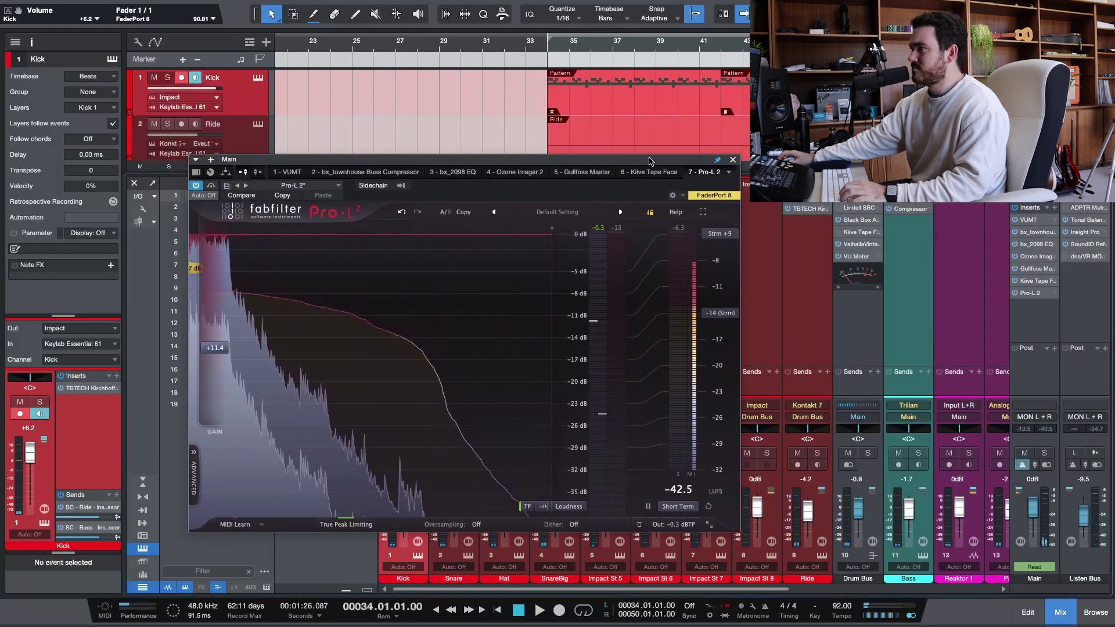
left_click_drag(298, 159, 596, 117)
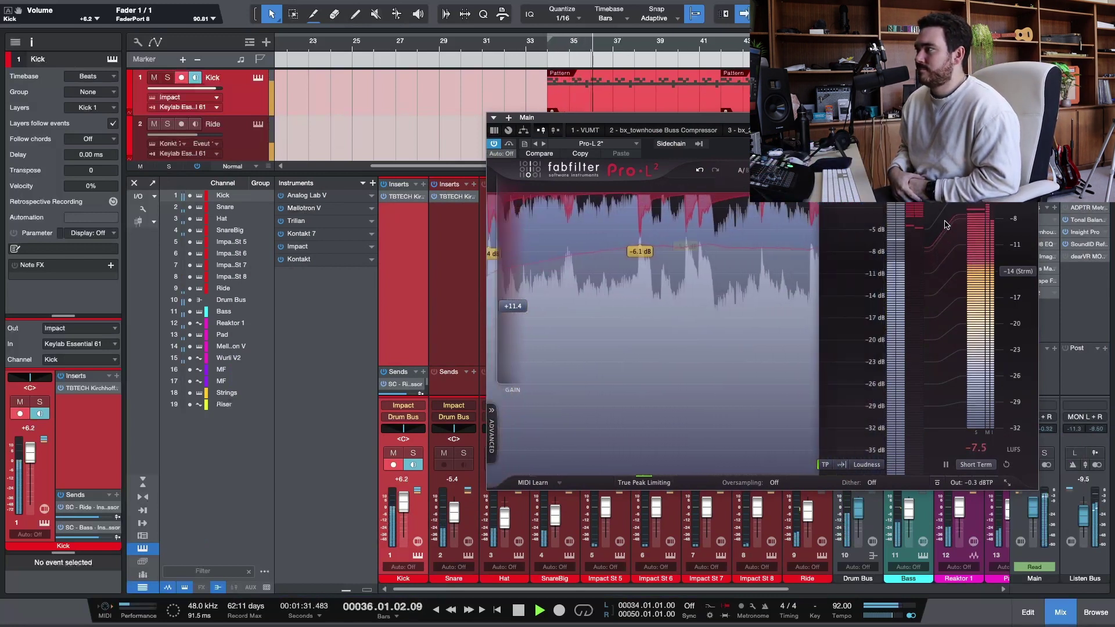
key("space")
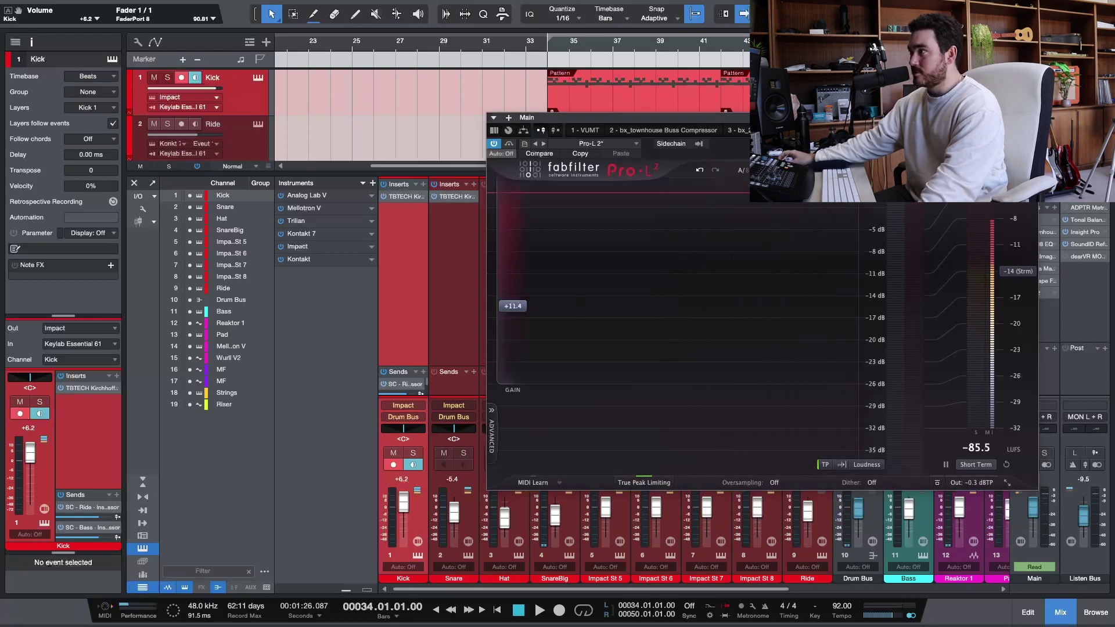
- Set the Kick channel's volume to 0 dB and play the mix from bar 34 with the Drum Bus inserts active to compare the limiting
left_click_drag(581, 117, 582, 109)
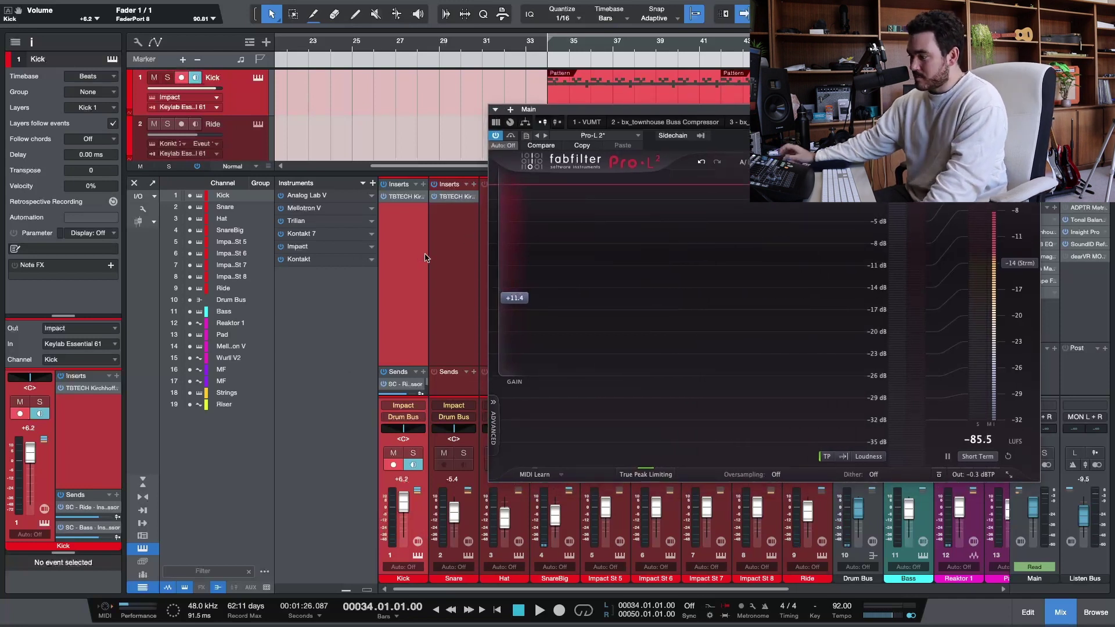
key("space")
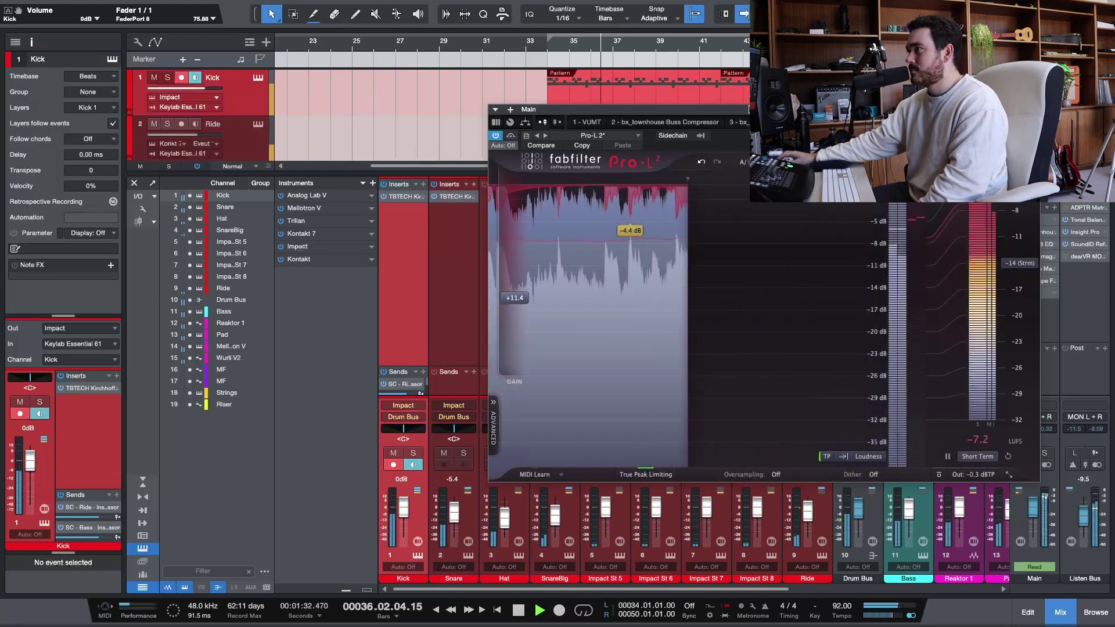
left_click_drag(581, 109, 302, 104)
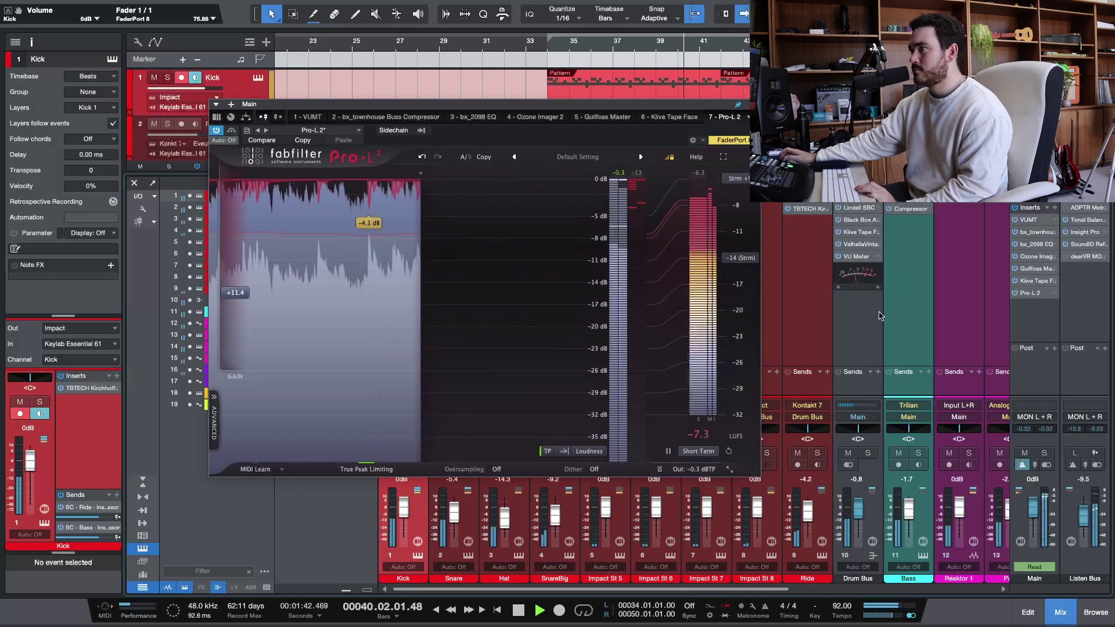
key("space")
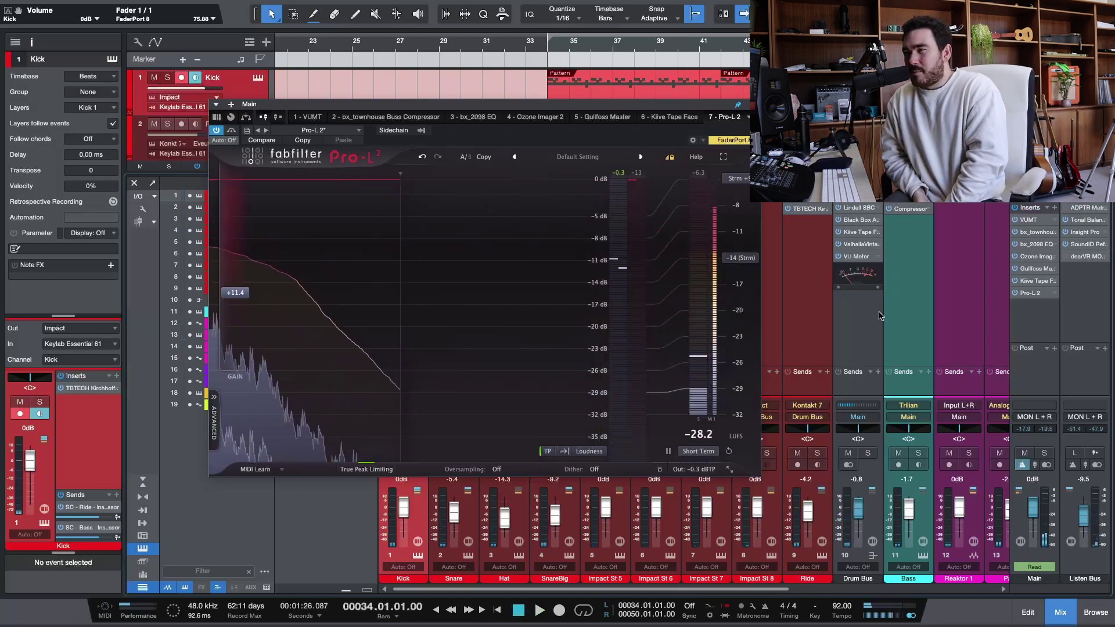